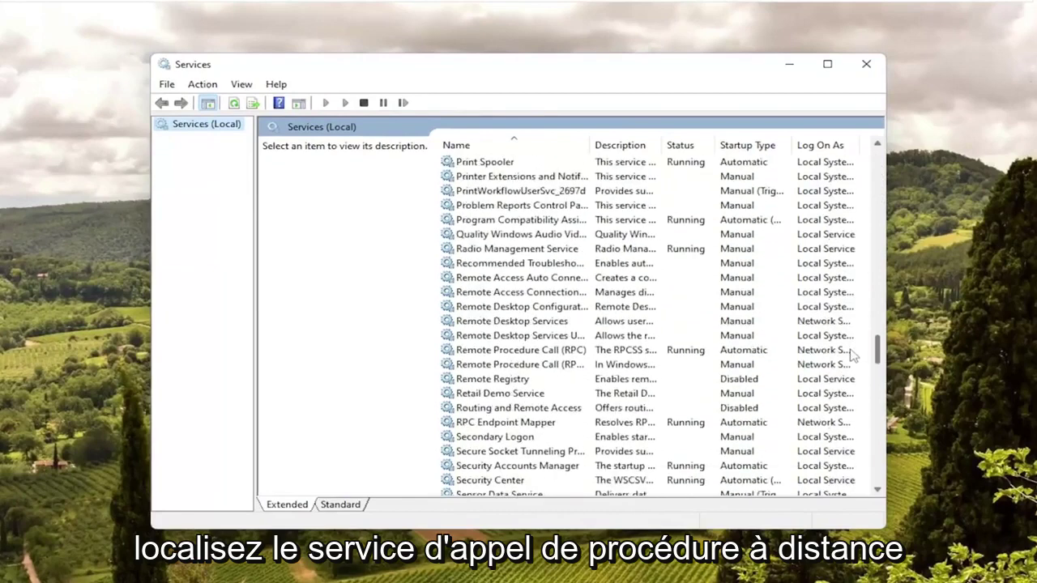
# Confirm Remote Procedure Call (RPC) is Running, then open the RPC Locator's properties
pyautogui.click(498, 293)
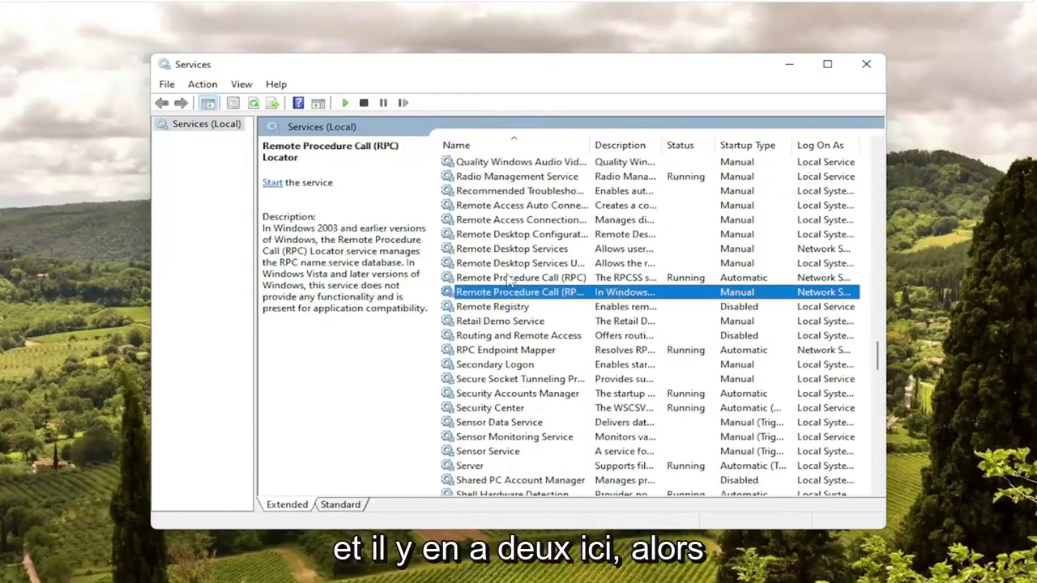
pyautogui.click(508, 278)
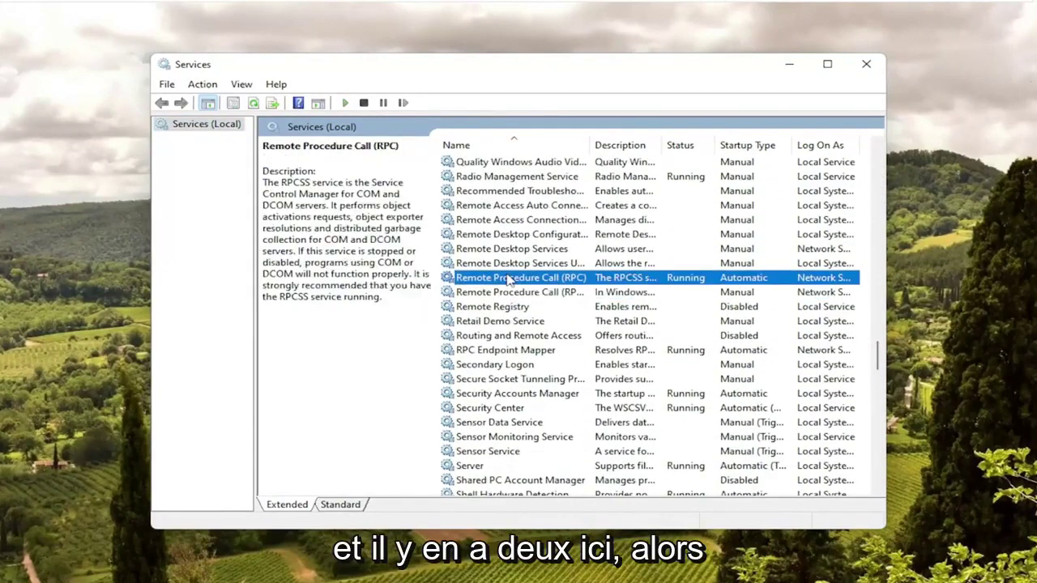
pyautogui.doubleClick(489, 278)
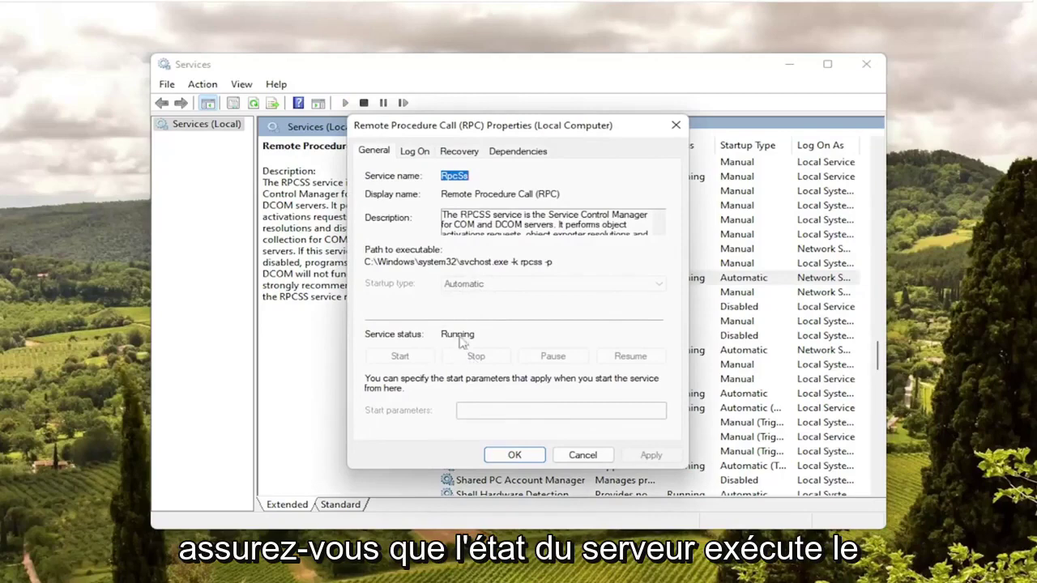
pyautogui.click(533, 460)
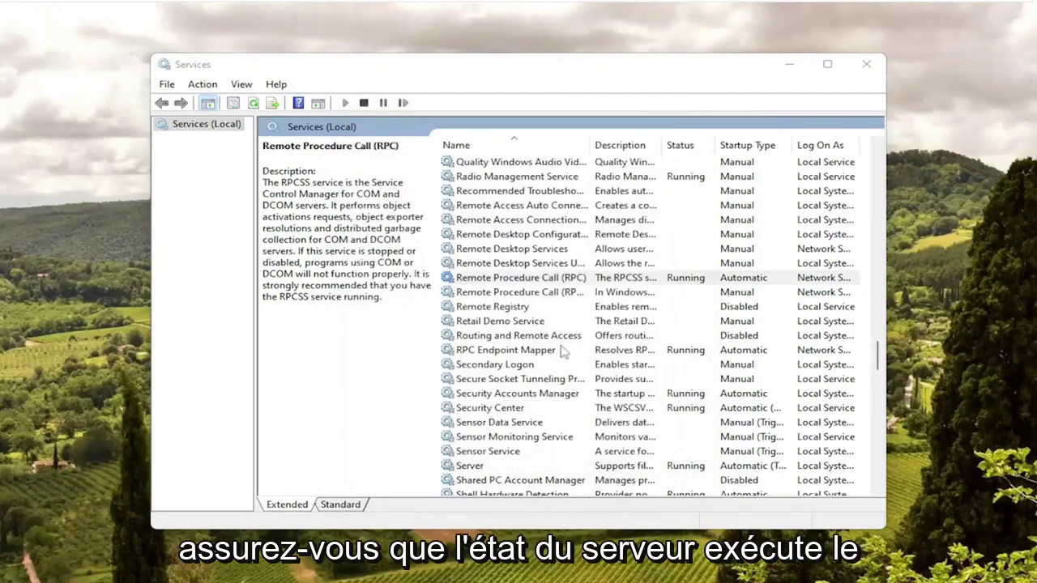
pyautogui.doubleClick(522, 291)
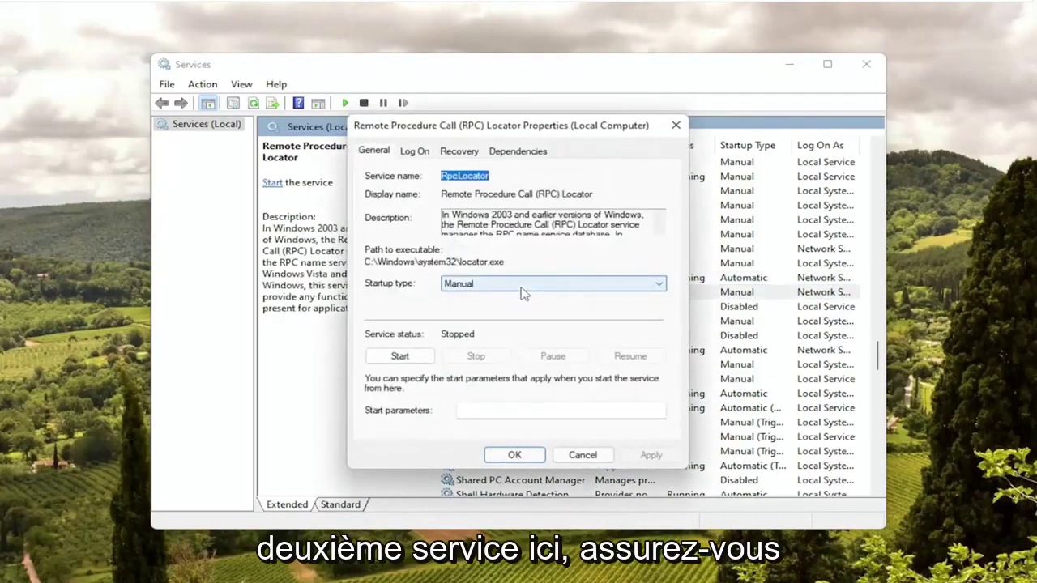
# Set RPC Locator's startup type to Automatic, start it, apply, and close Services
pyautogui.click(502, 285)
pyautogui.click(478, 309)
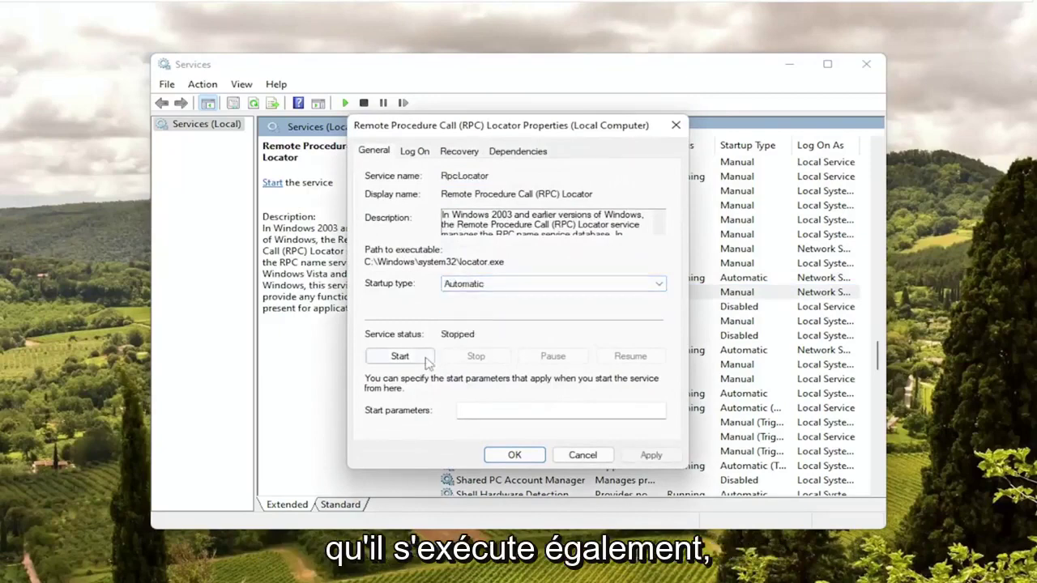
pyautogui.click(428, 358)
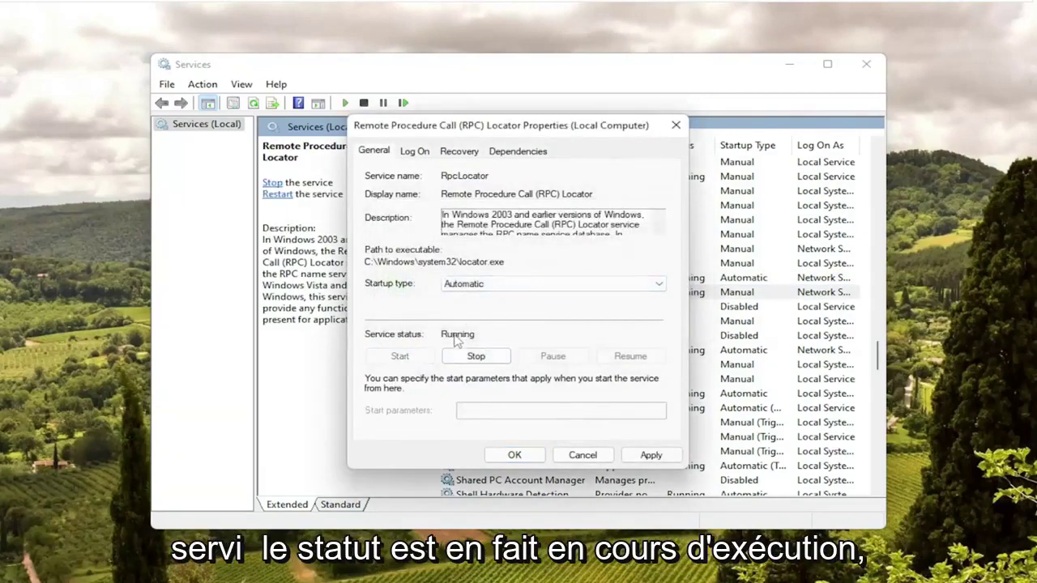
pyautogui.click(652, 455)
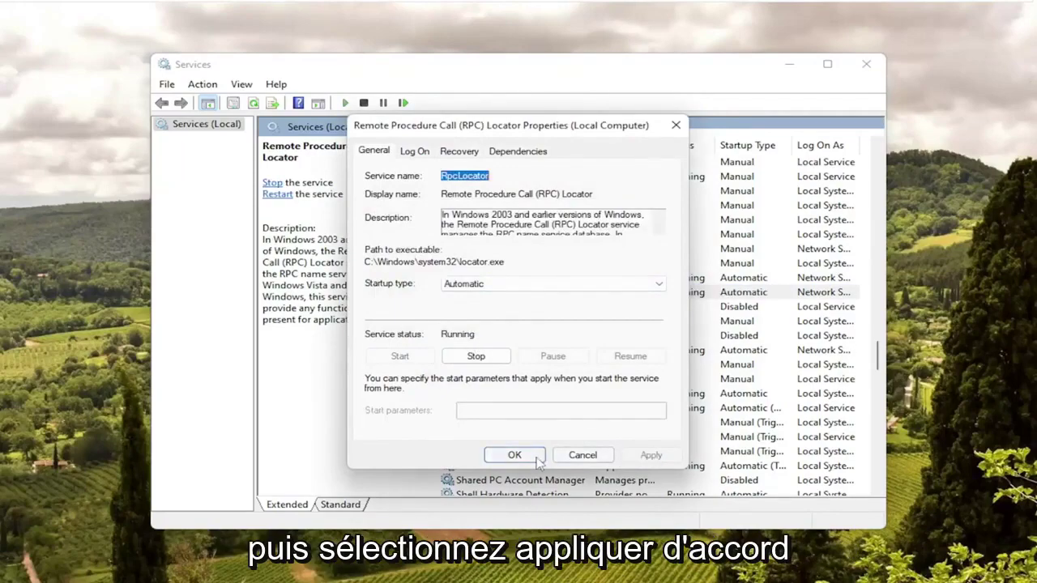
pyautogui.click(515, 455)
pyautogui.click(867, 69)
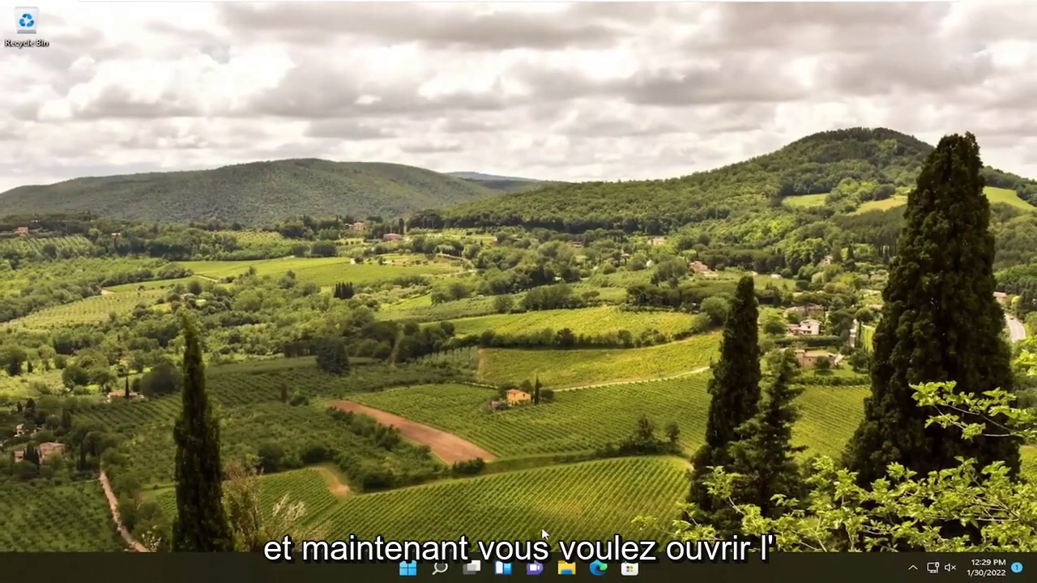
# Search 'index' to open Indexing Options and move its window to the screen centre
pyautogui.click(439, 569)
pyautogui.write('index')
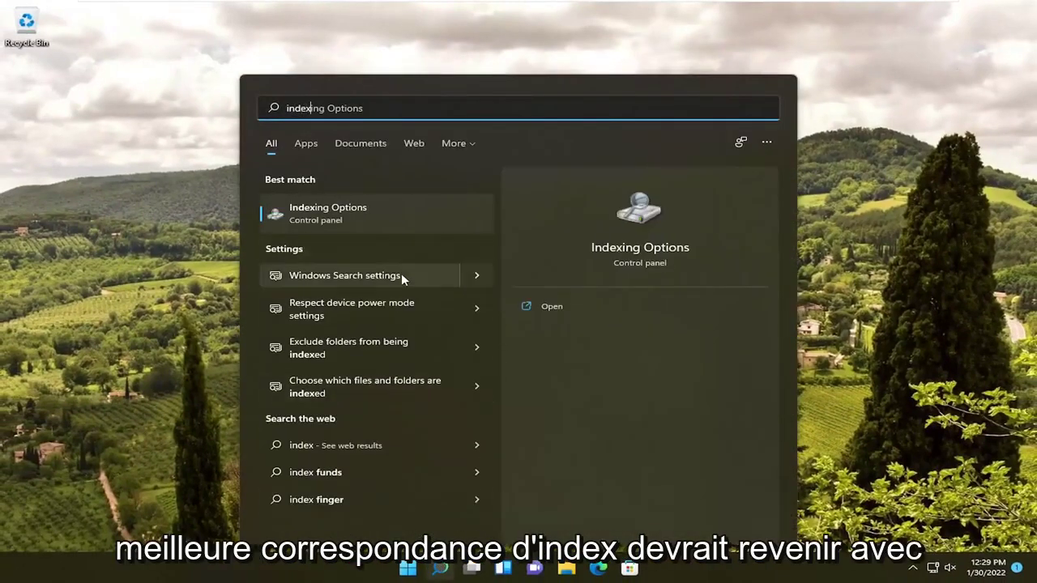
pyautogui.click(347, 213)
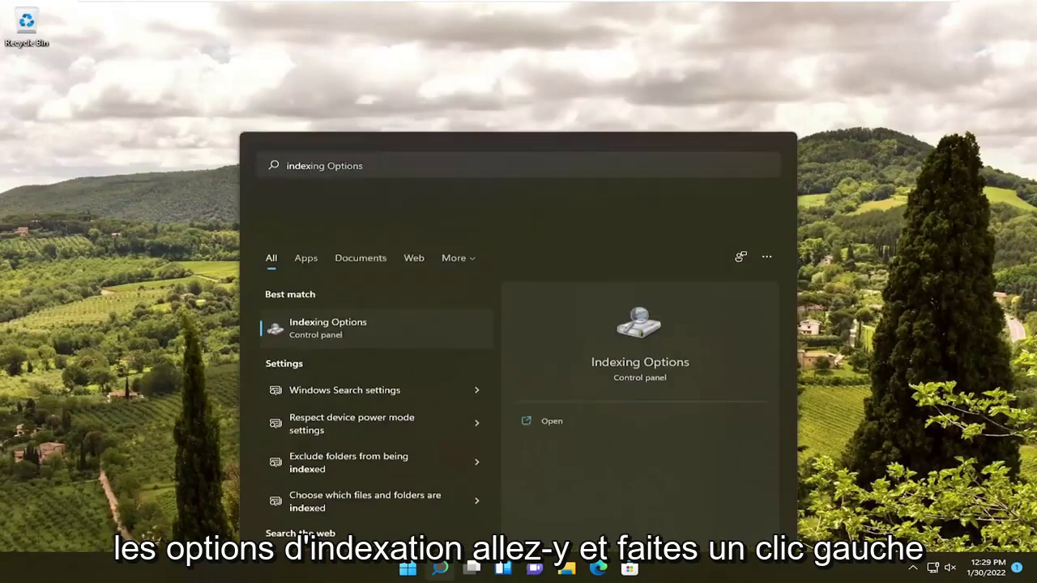
pyautogui.moveTo(144, 48); pyautogui.dragTo(454, 72)
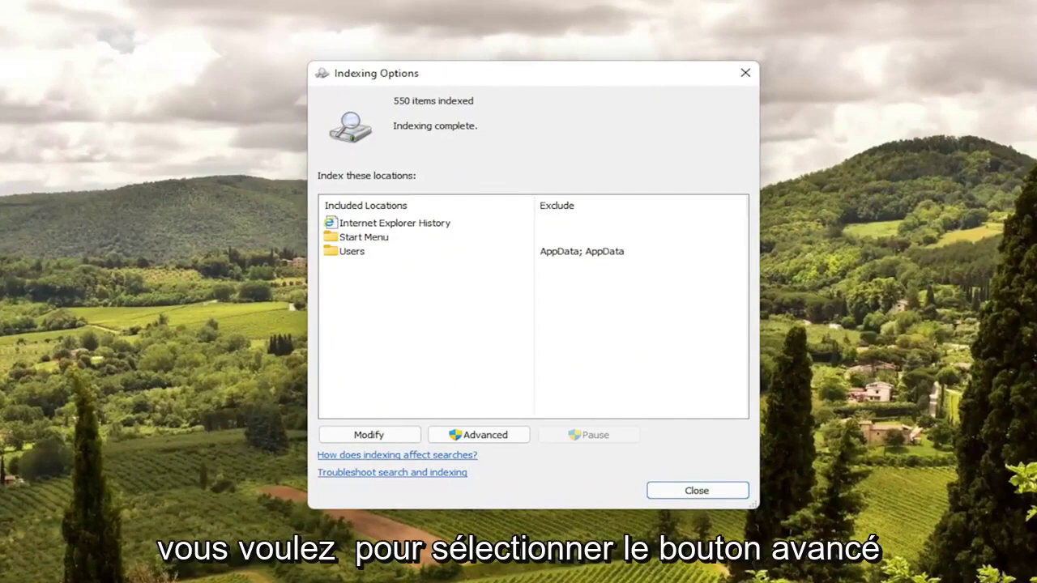
# Rebuild the search index from Advanced settings until 550 items are indexed again
pyautogui.click(476, 436)
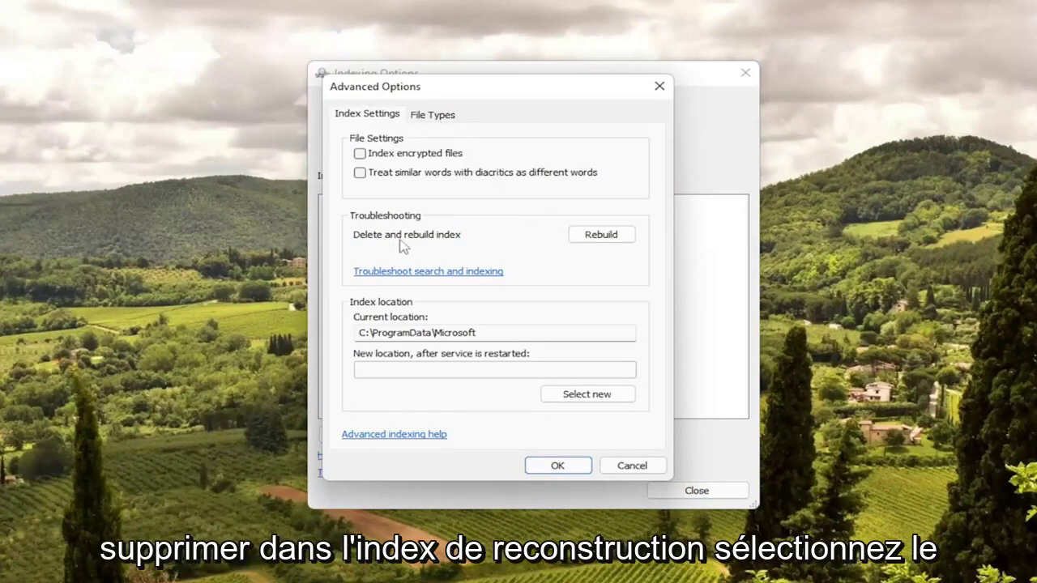
pyautogui.click(603, 238)
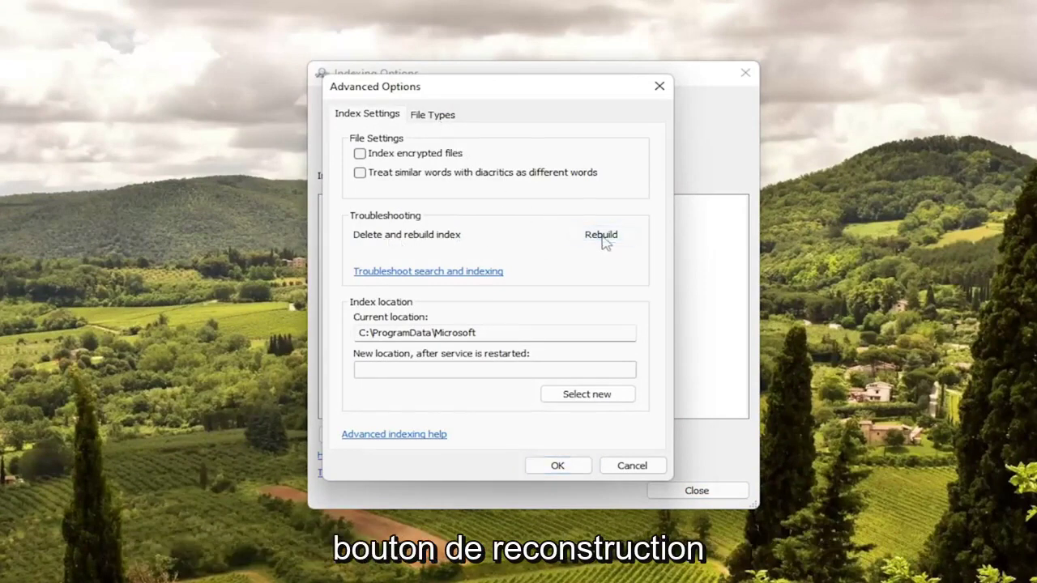
pyautogui.click(567, 396)
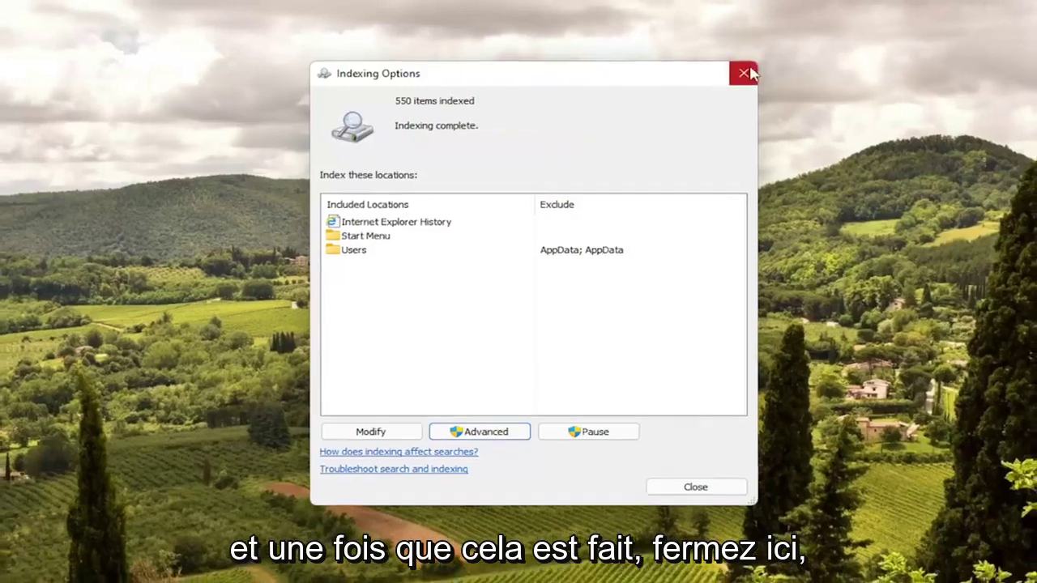
# Close Indexing Options and launch Command Prompt as administrator from a 'cmd' search
pyautogui.click(743, 73)
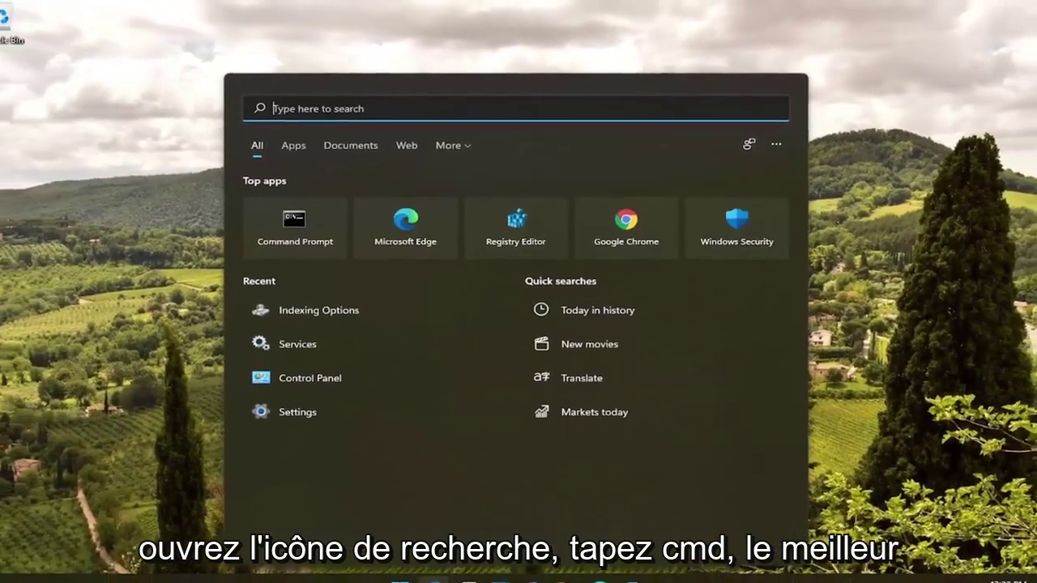
pyautogui.write('cmd')
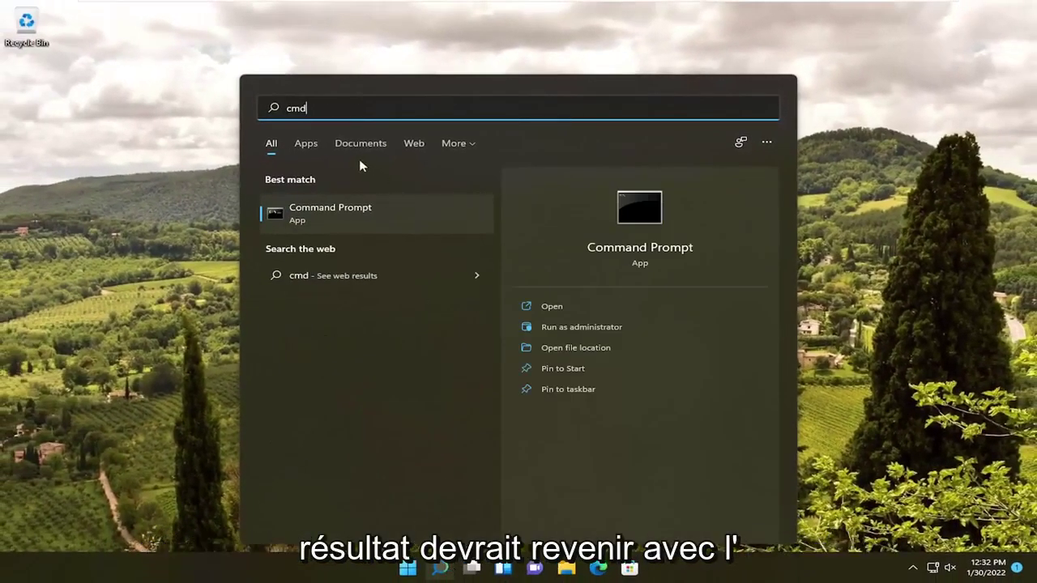
pyautogui.rightClick(368, 219)
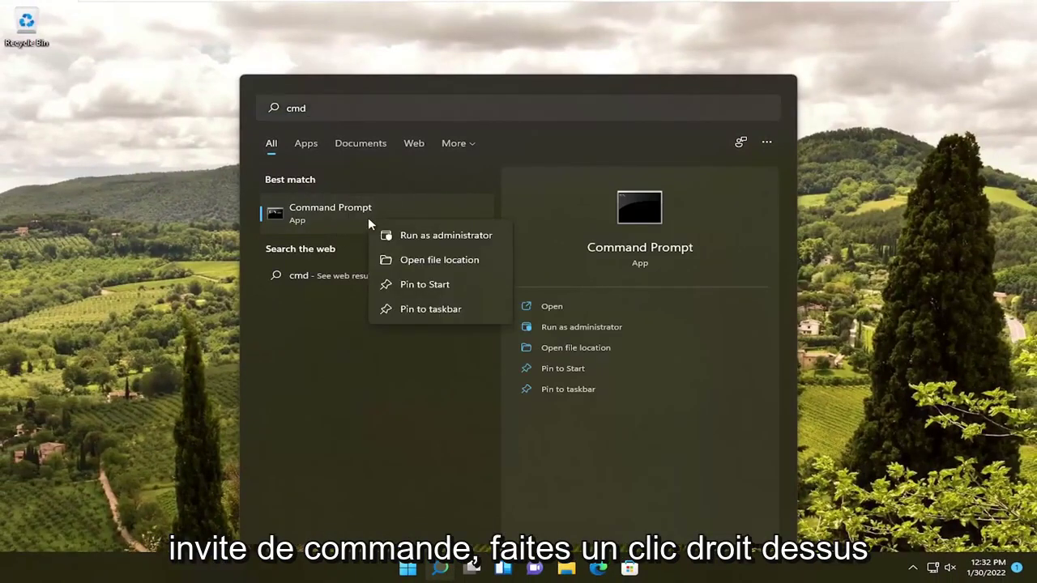
pyautogui.click(448, 235)
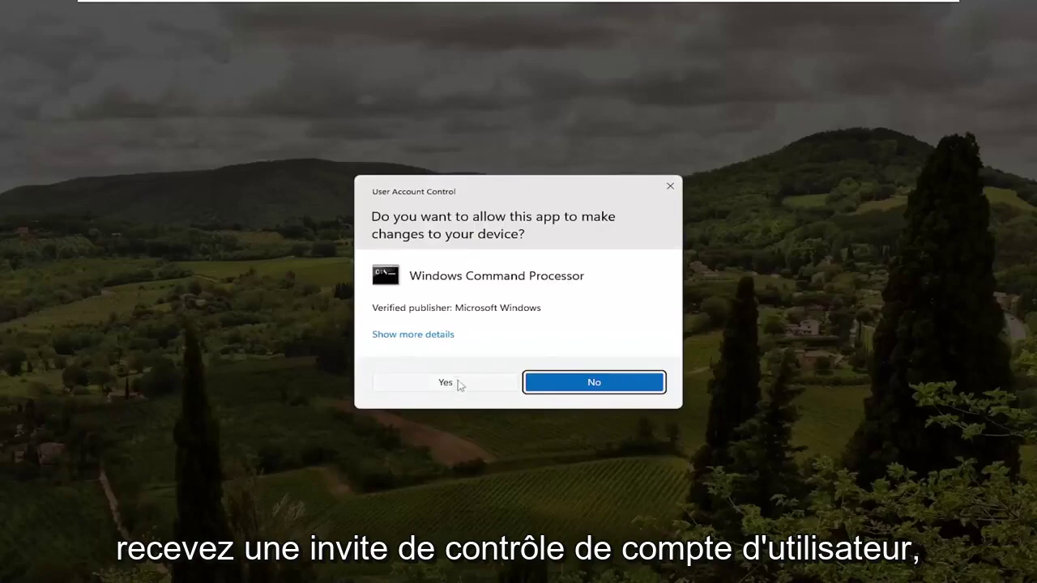
pyautogui.click(454, 387)
pyautogui.moveTo(388, 26); pyautogui.dragTo(537, 106)
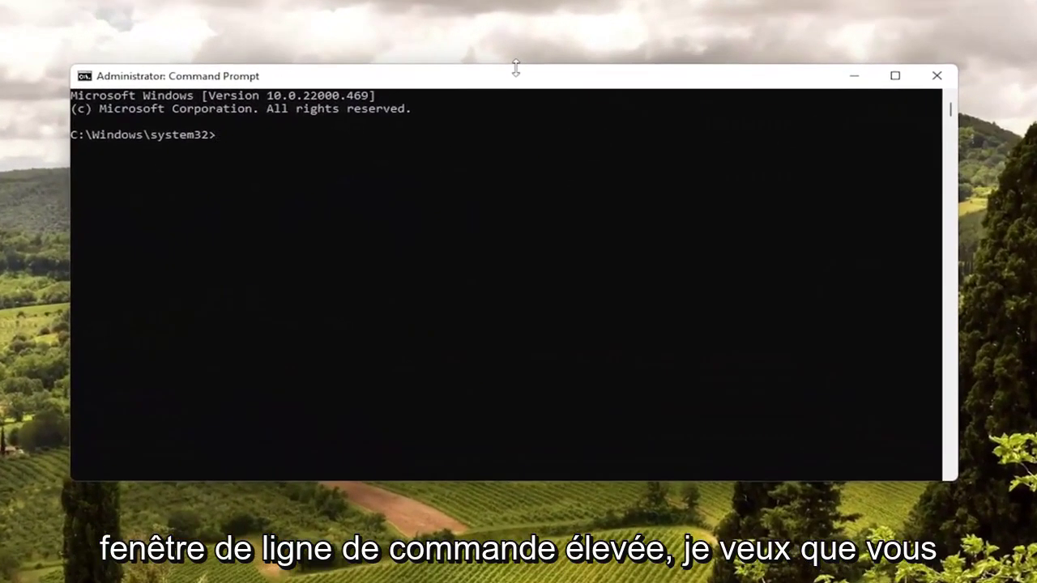
# Run sfc /scannow and let it finish with no integrity violations found
pyautogui.write('sfc')
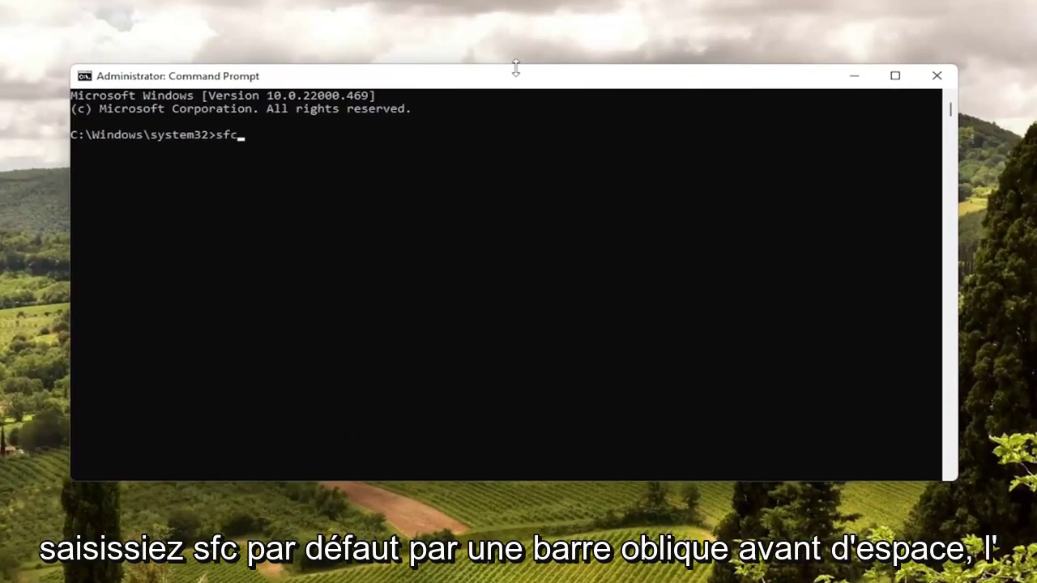
pyautogui.write('annow')
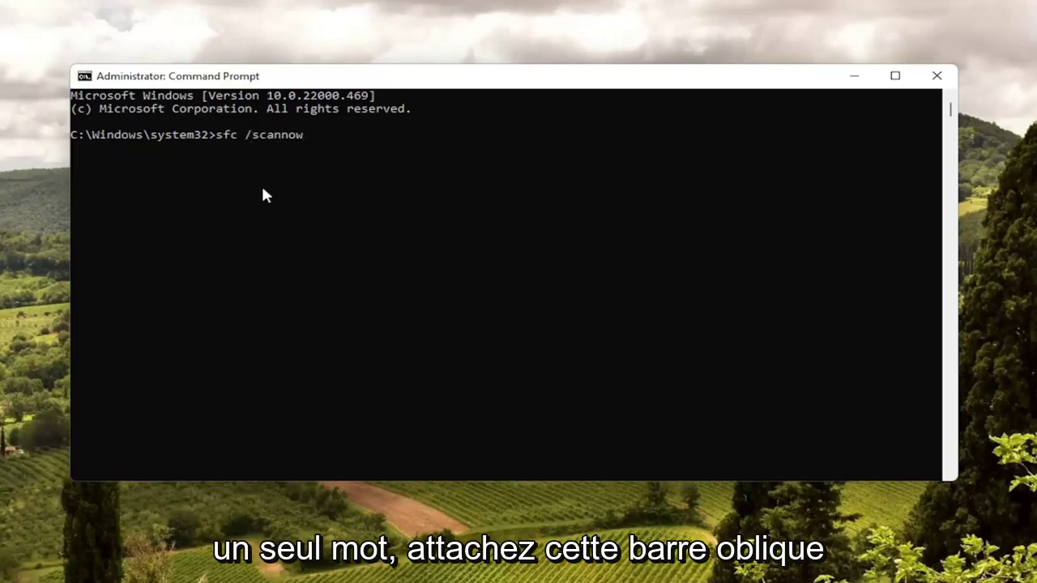
pyautogui.press('Return')
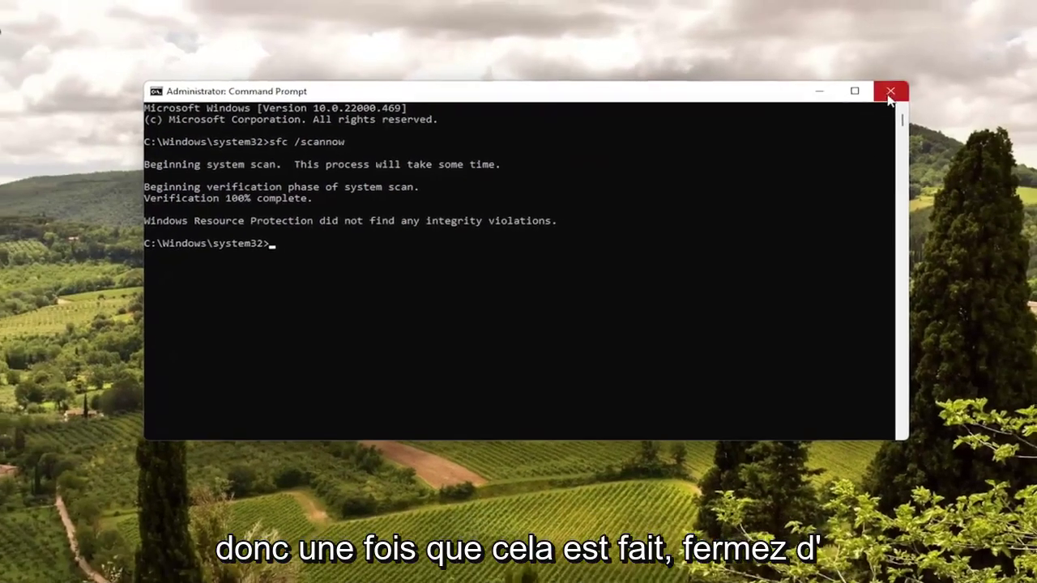
# Close Command Prompt and restart Windows from the Start button's quick menu
pyautogui.click(920, 81)
pyautogui.rightClick(407, 568)
pyautogui.moveTo(395, 517)
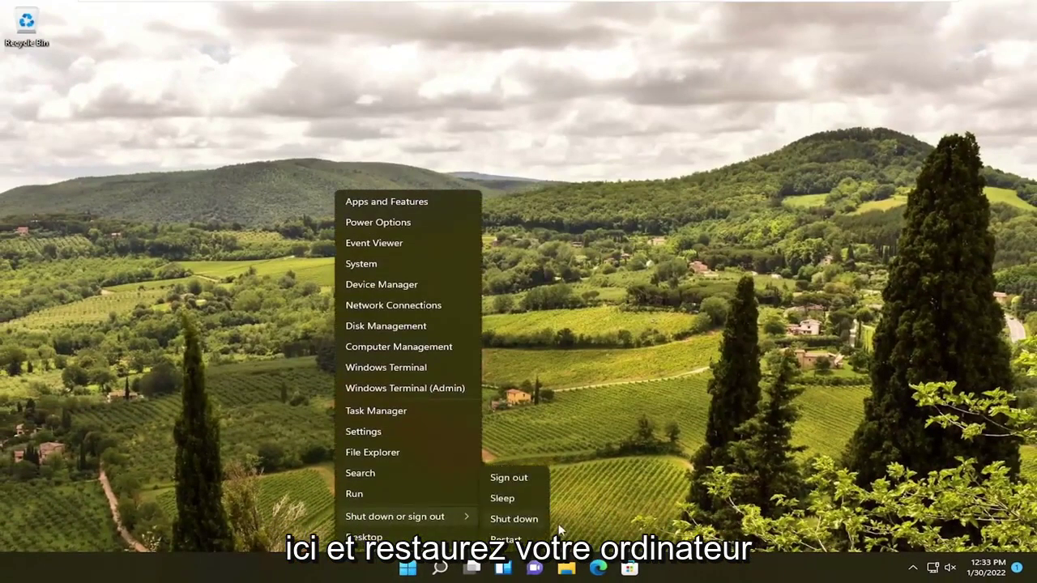
pyautogui.click(515, 537)
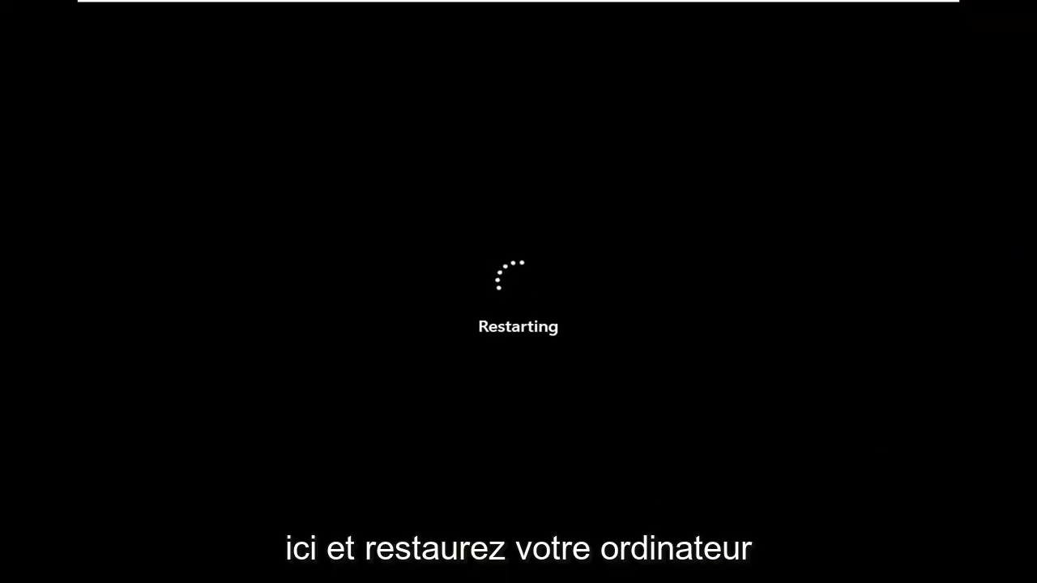